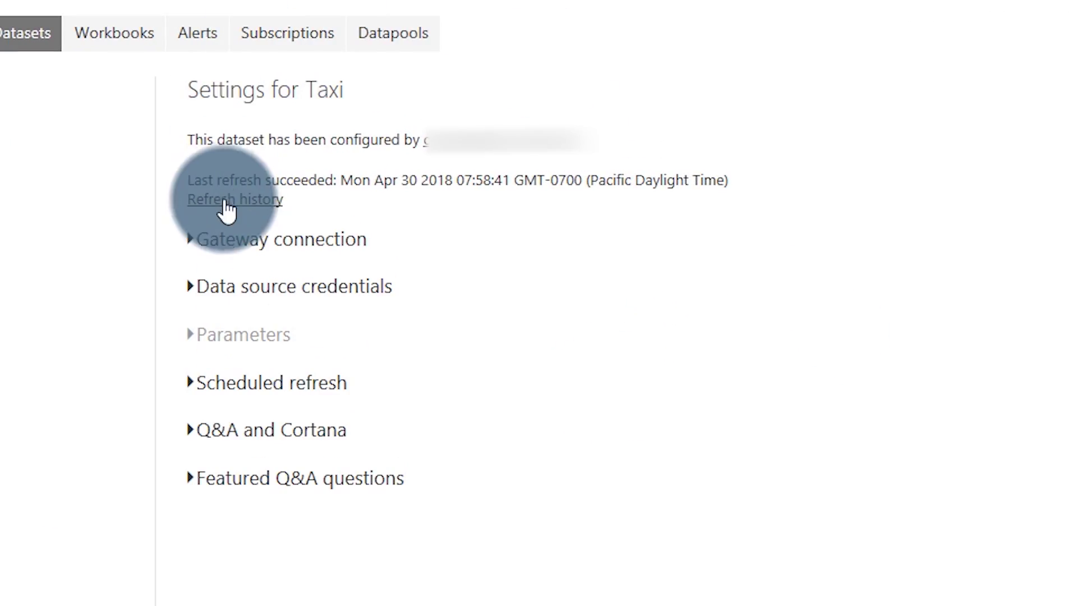
# Show the Taxi dataset's refresh history with the April 29 and 30, 2018 on-demand refreshes
pyautogui.click(244, 205)
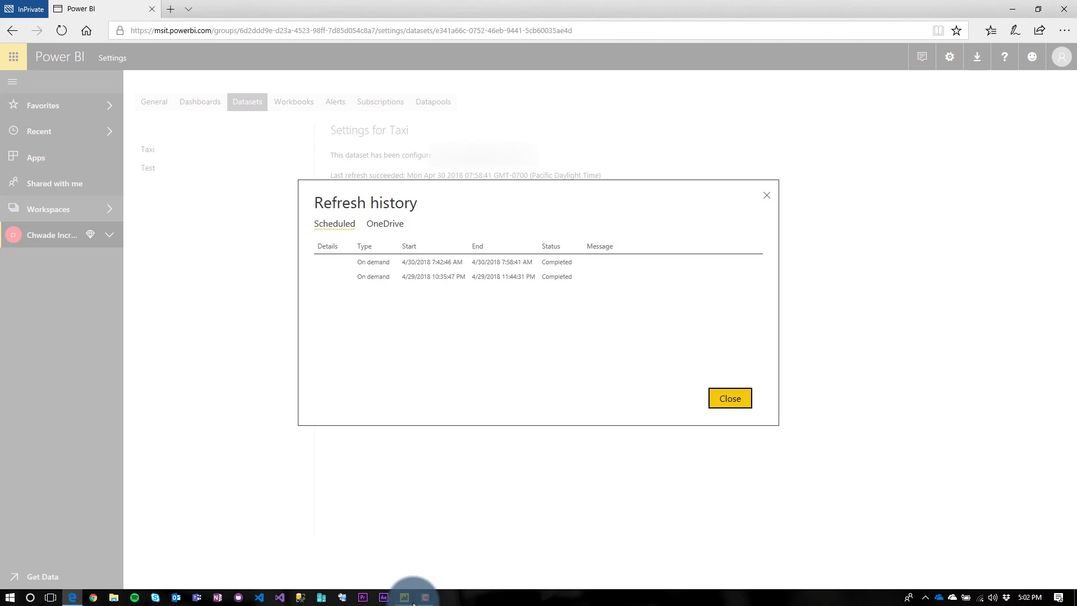
# Bring the Taxi Data-7day report in Power BI Desktop to the front
pyautogui.click(451, 550)
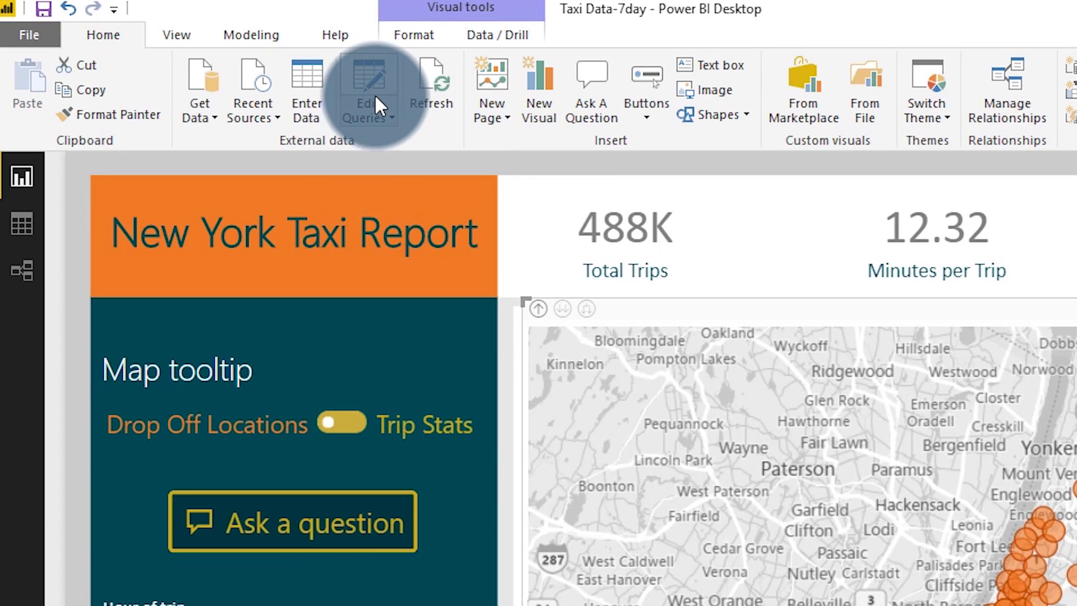
# Open the query editor and review the RangeStart and RangeEnd parameters, leaving them unchanged
pyautogui.click(375, 105)
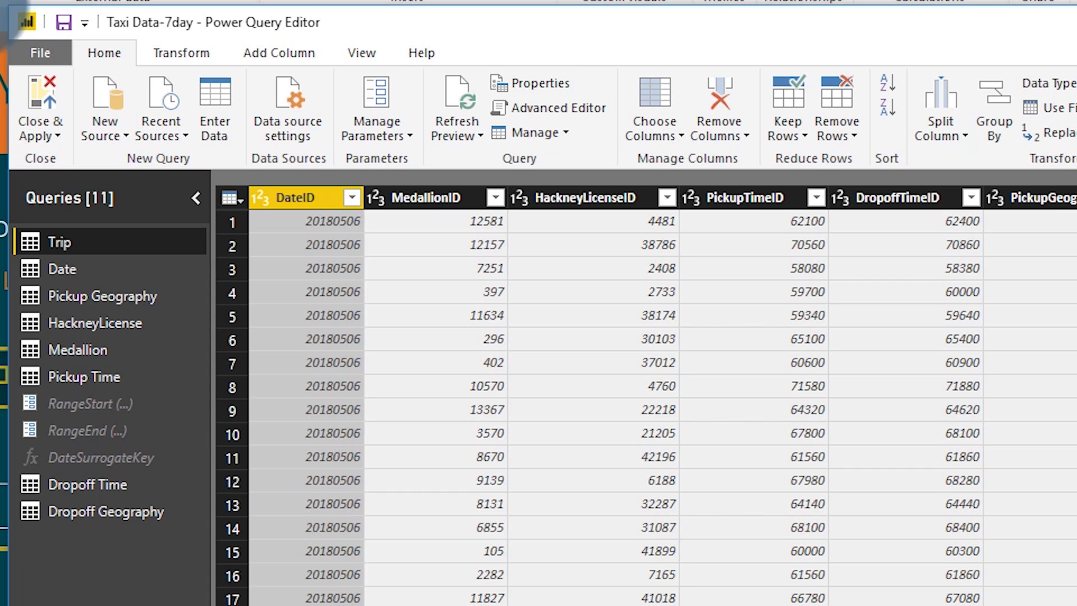
pyautogui.click(379, 89)
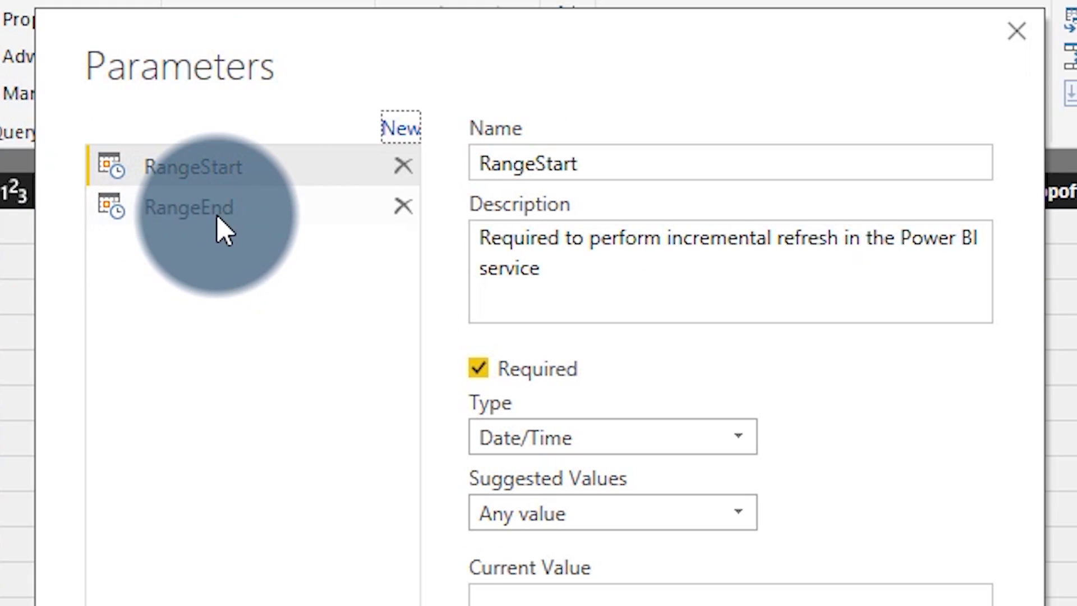
pyautogui.click(218, 222)
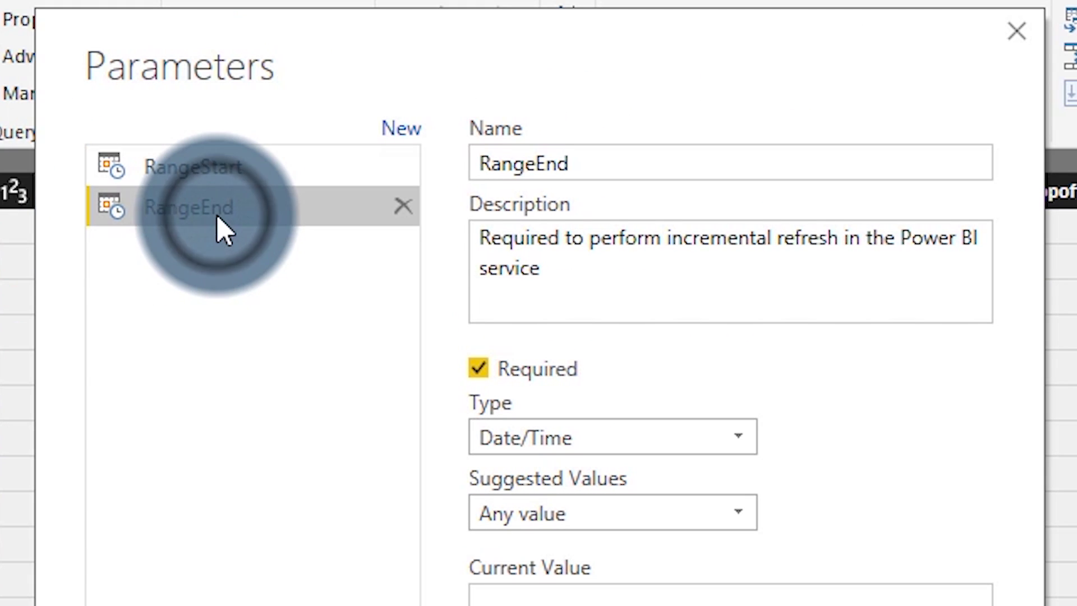
pyautogui.click(231, 160)
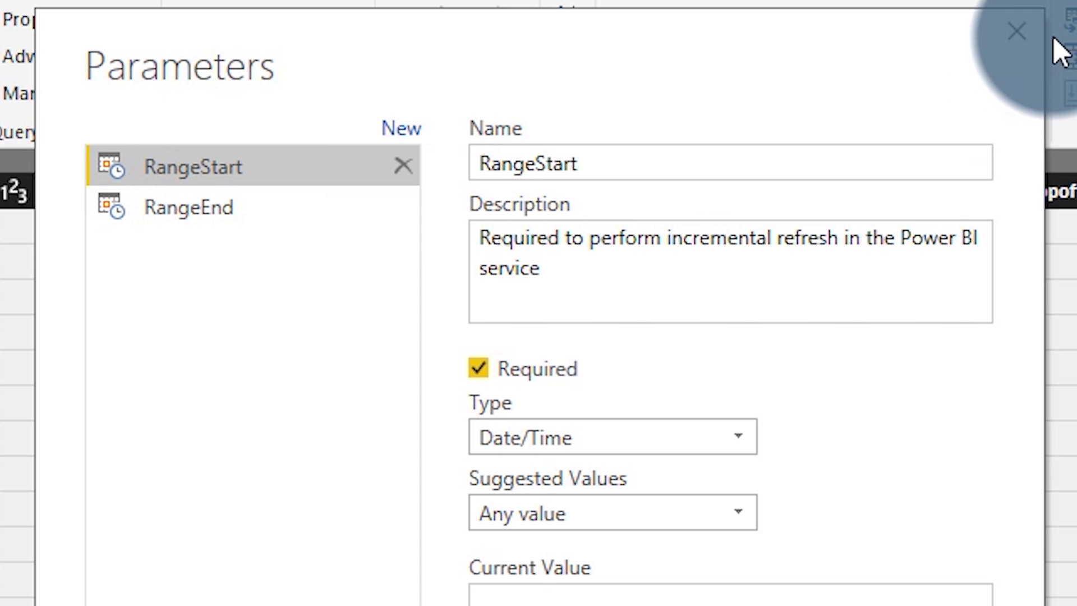
pyautogui.click(1009, 34)
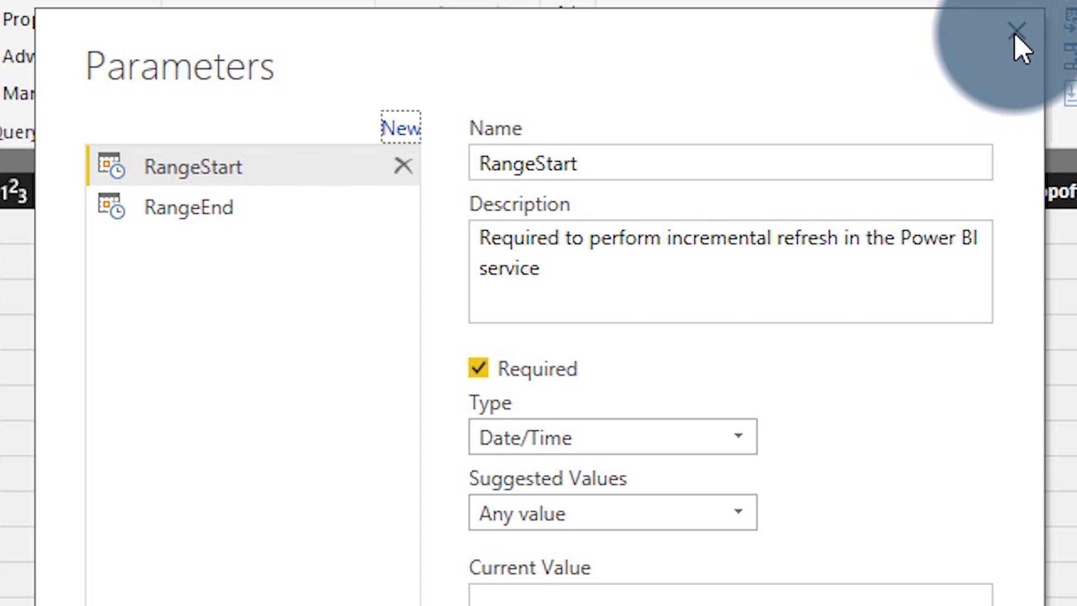
pyautogui.click(1015, 34)
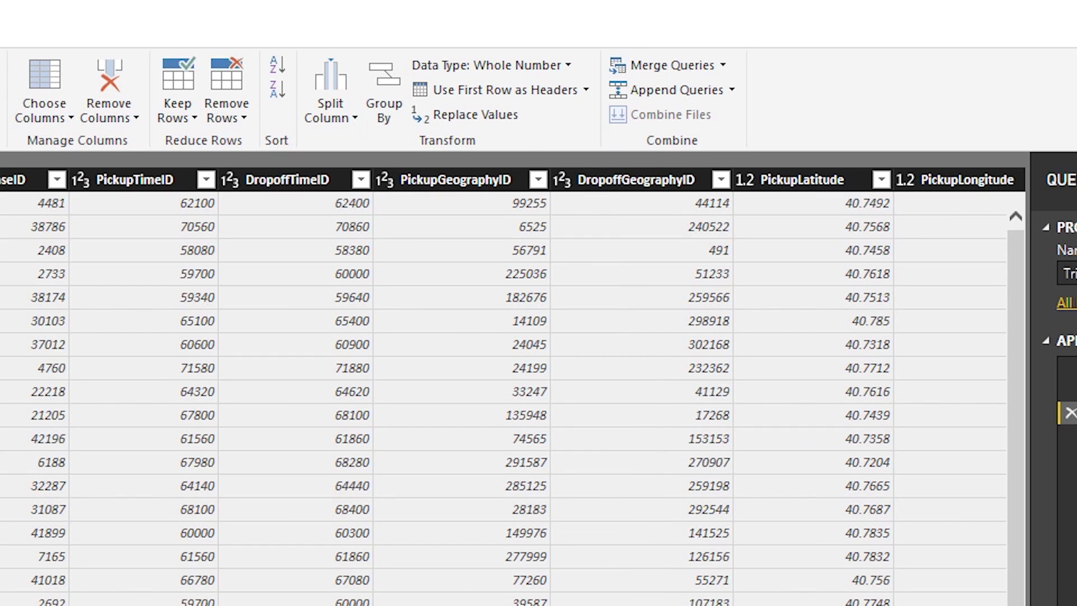
# Start a 'between' date/time filter on the Trip query's LastUpdateDate column
pyautogui.hscroll(10, 504, 387)
pyautogui.hscroll(10, 505, 387)
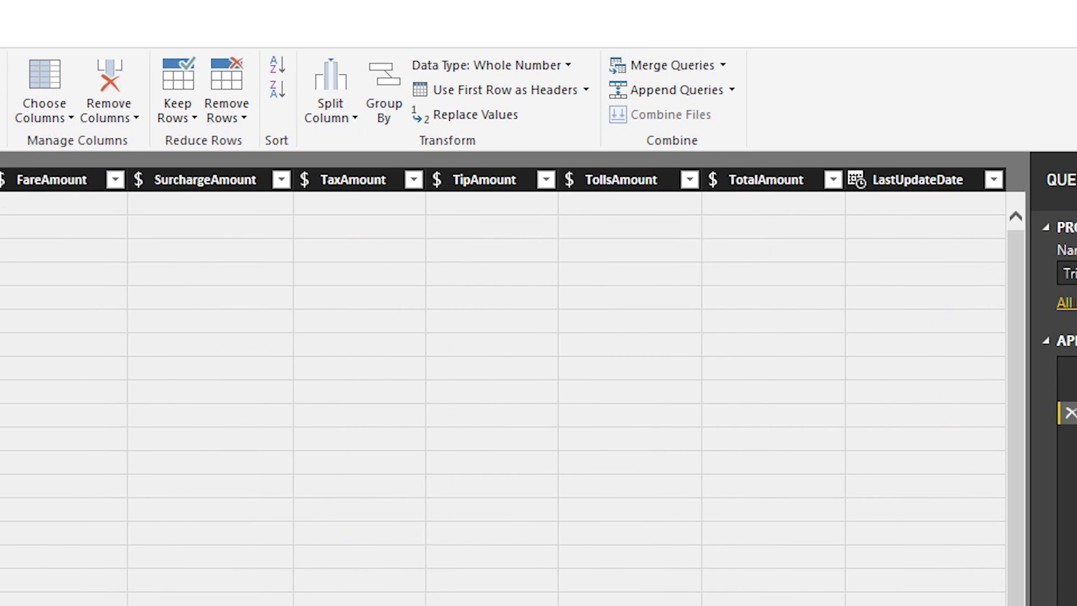
pyautogui.click(975, 180)
pyautogui.click(739, 29)
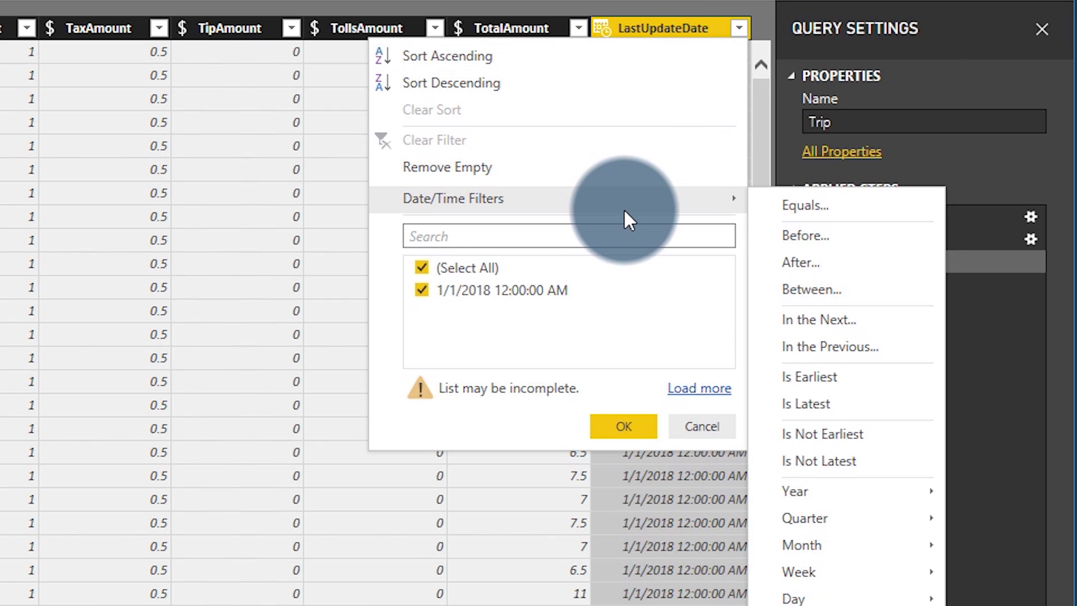
pyautogui.click(724, 197)
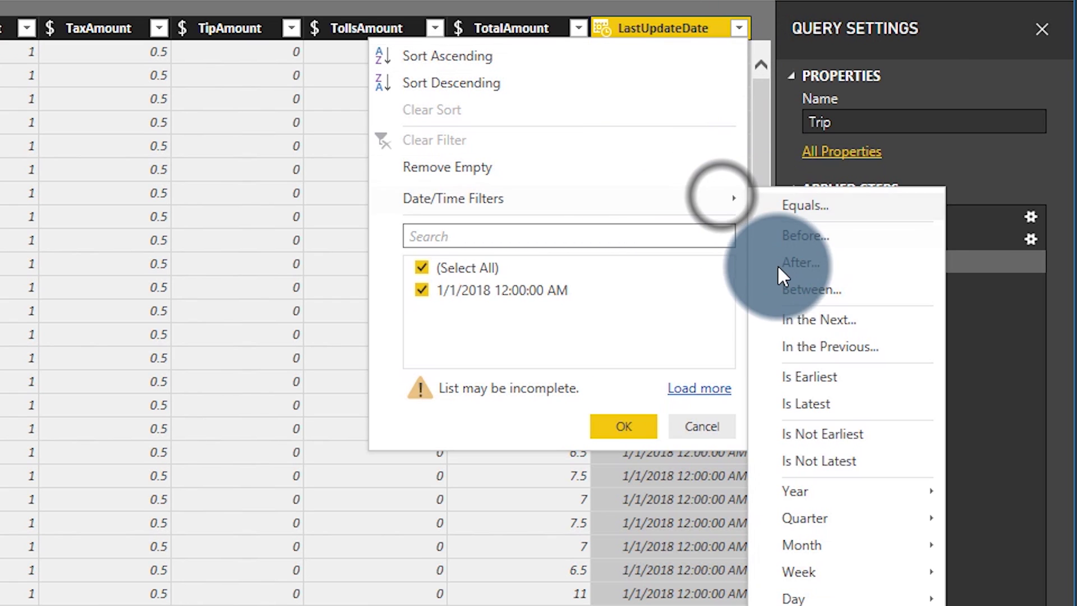
pyautogui.click(776, 296)
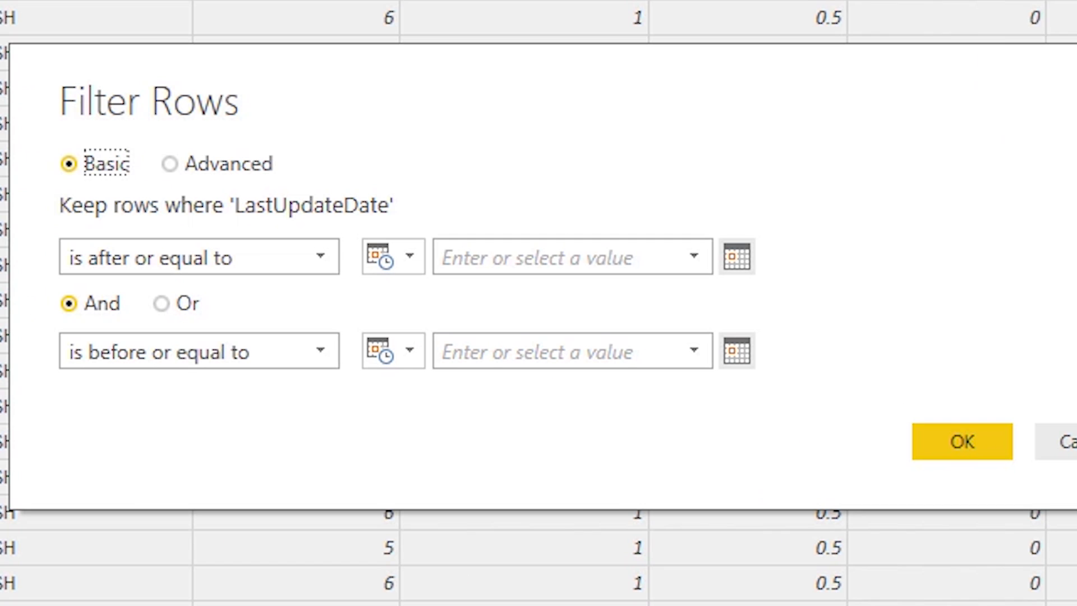
# Set the filter from parameter RangeStart to 'is before' RangeEnd, then cancel the dialog
pyautogui.click(419, 257)
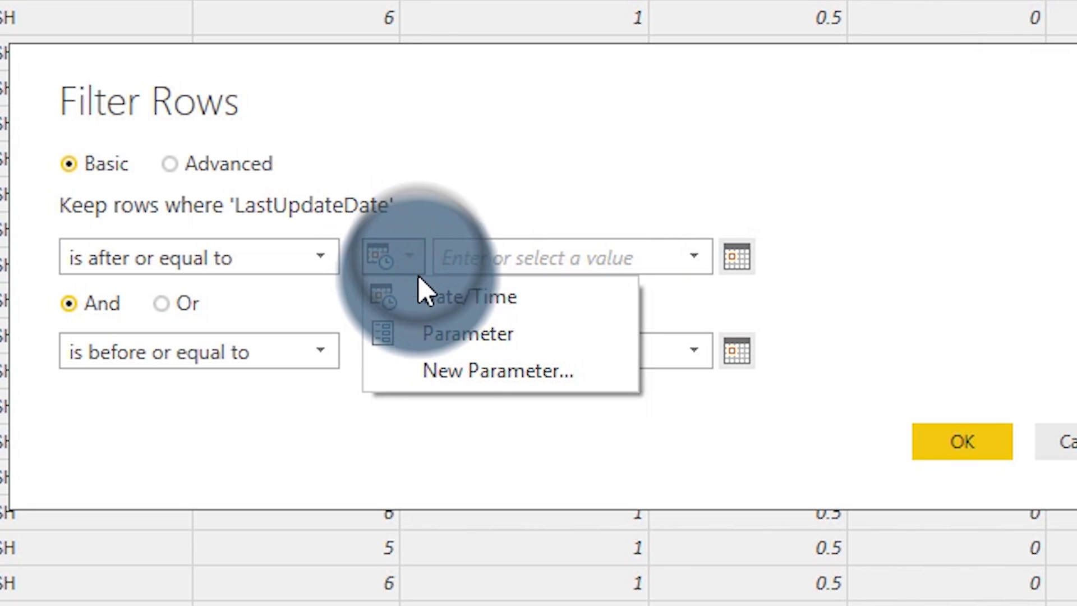
pyautogui.click(455, 342)
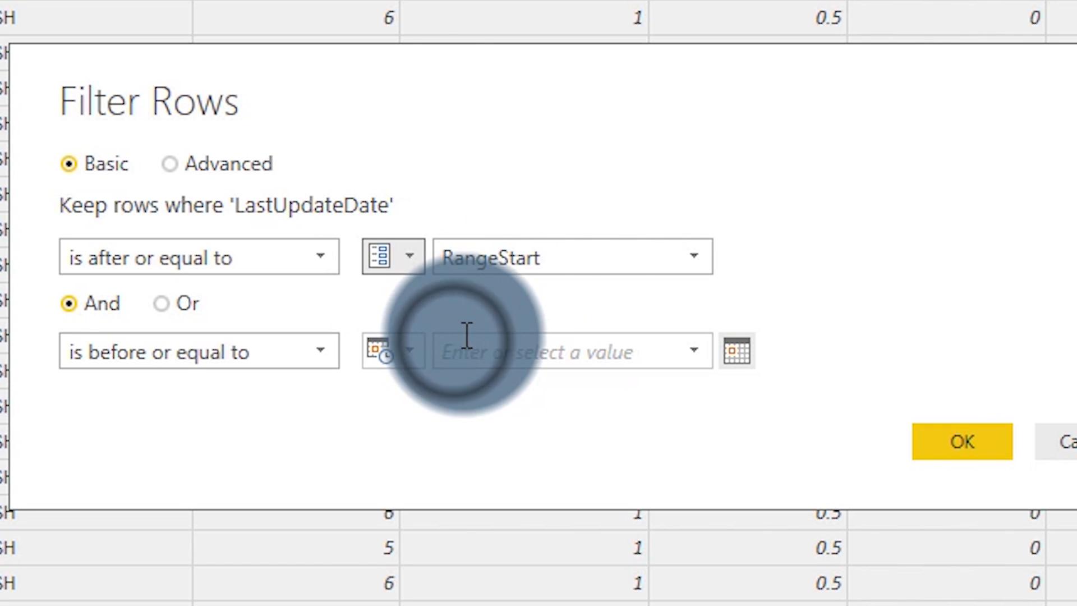
pyautogui.click(320, 355)
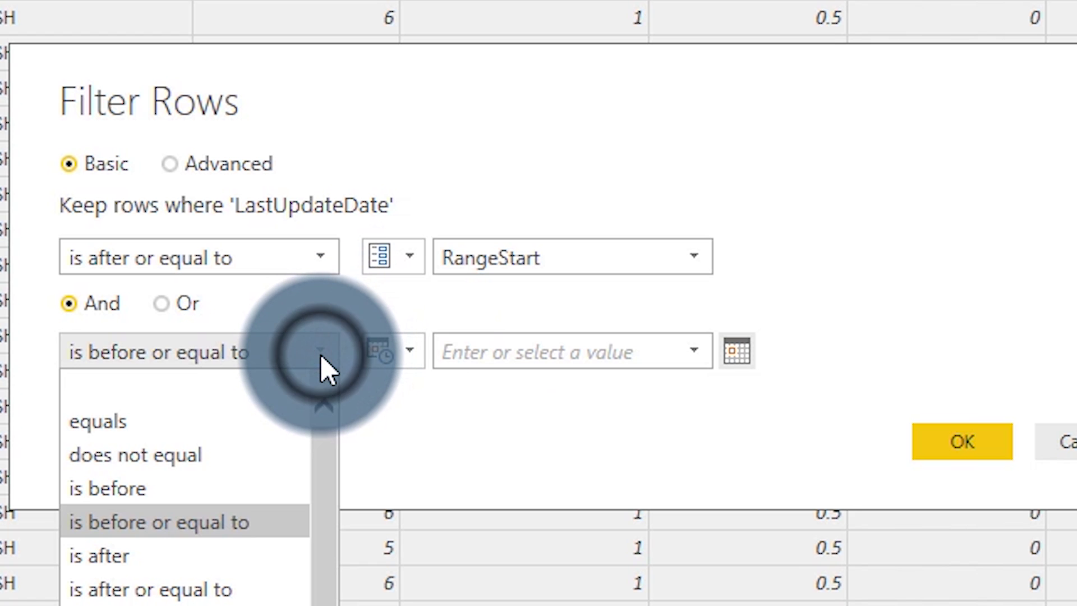
pyautogui.click(211, 494)
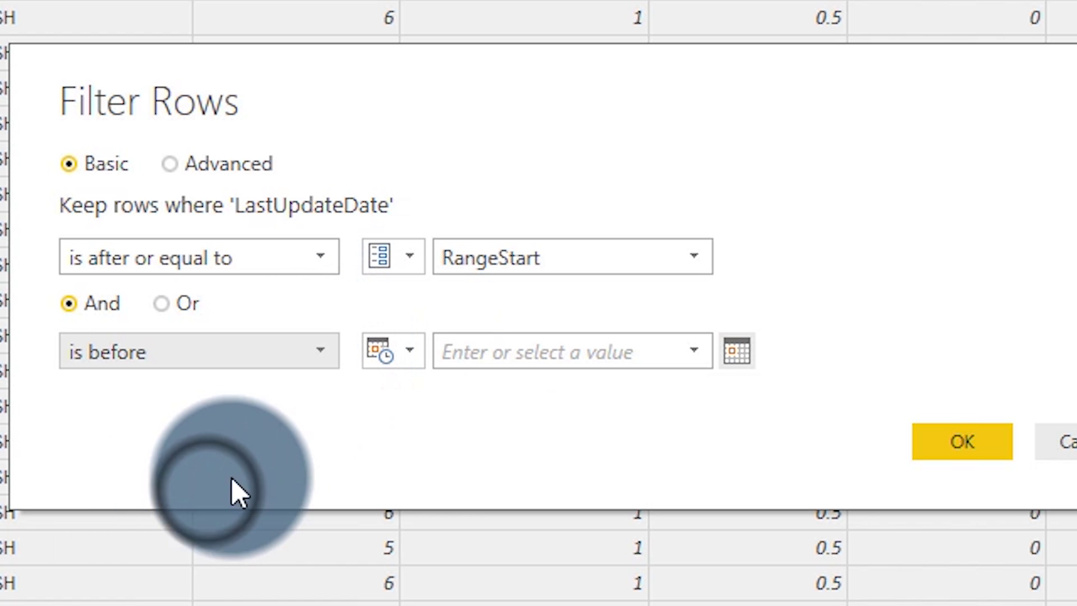
pyautogui.click(406, 353)
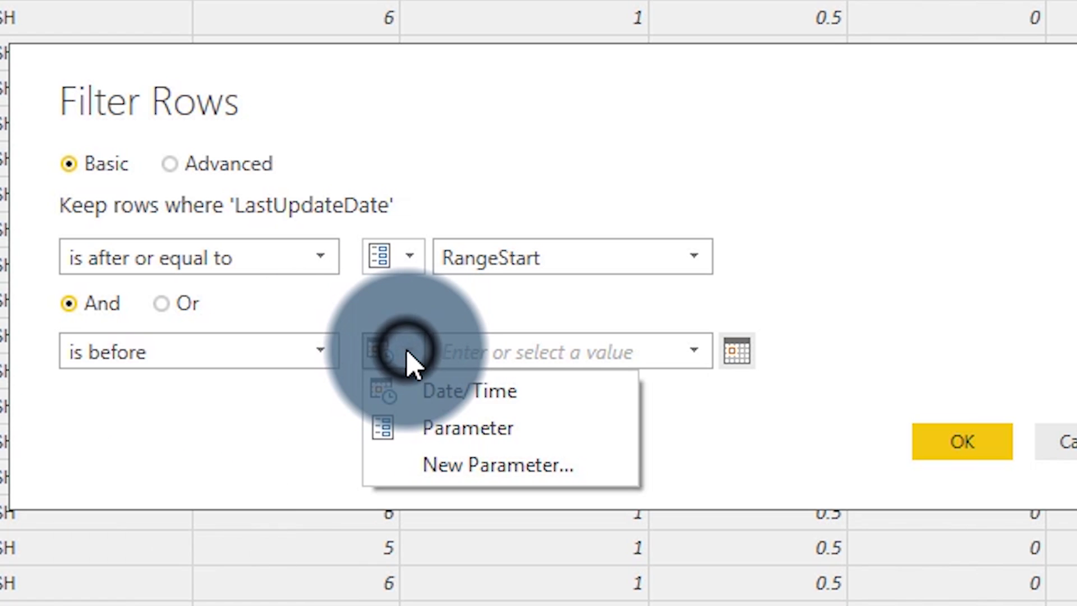
pyautogui.click(421, 433)
pyautogui.click(540, 358)
pyautogui.click(527, 424)
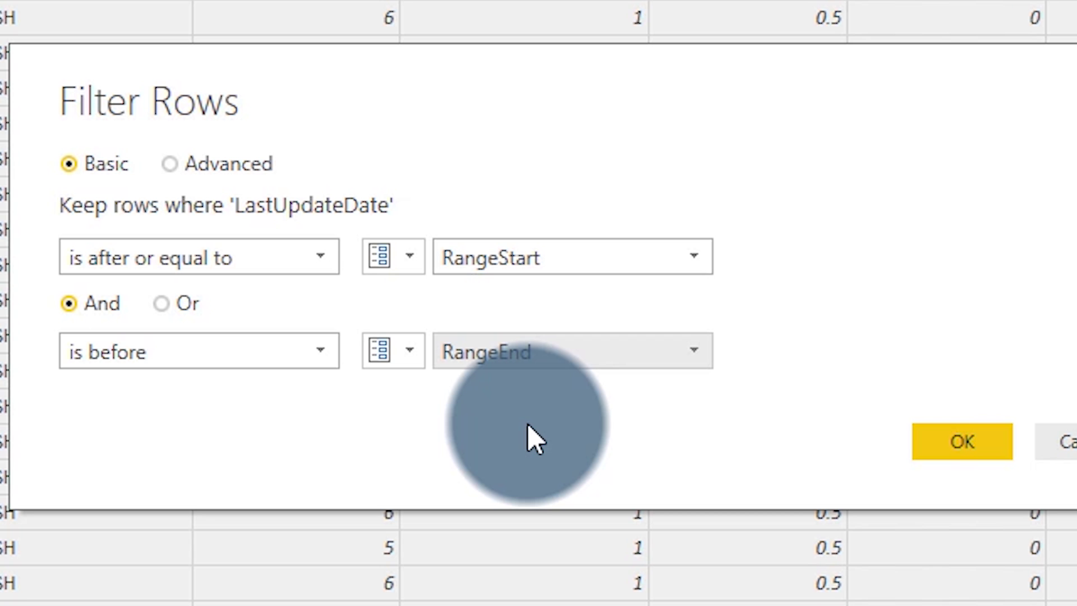
pyautogui.click(1069, 445)
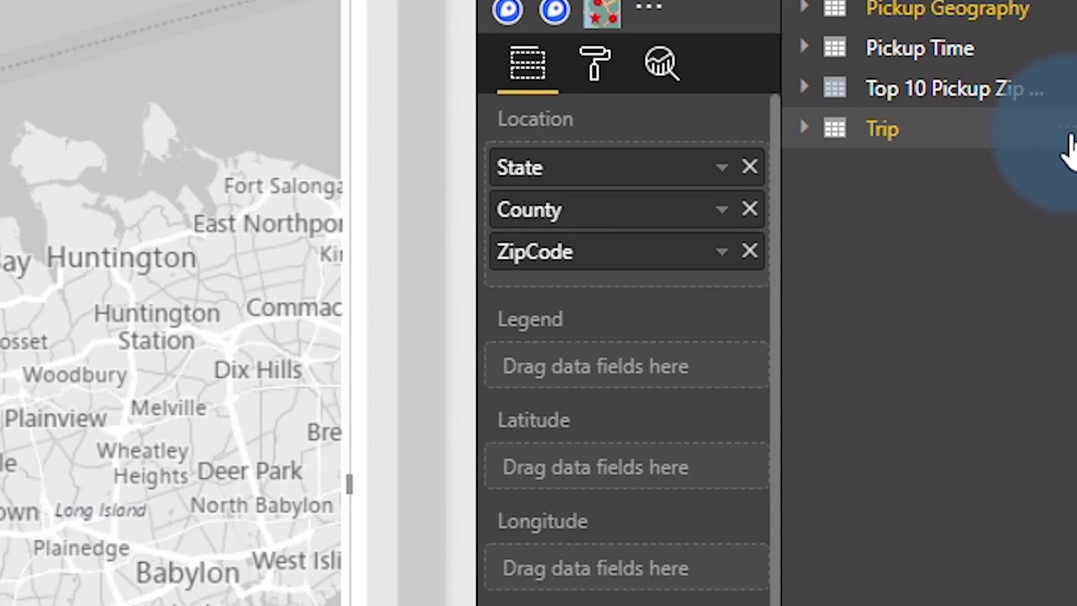
# Open Incremental Refresh for the Trip table from its Fields pane menu
pyautogui.click(1068, 193)
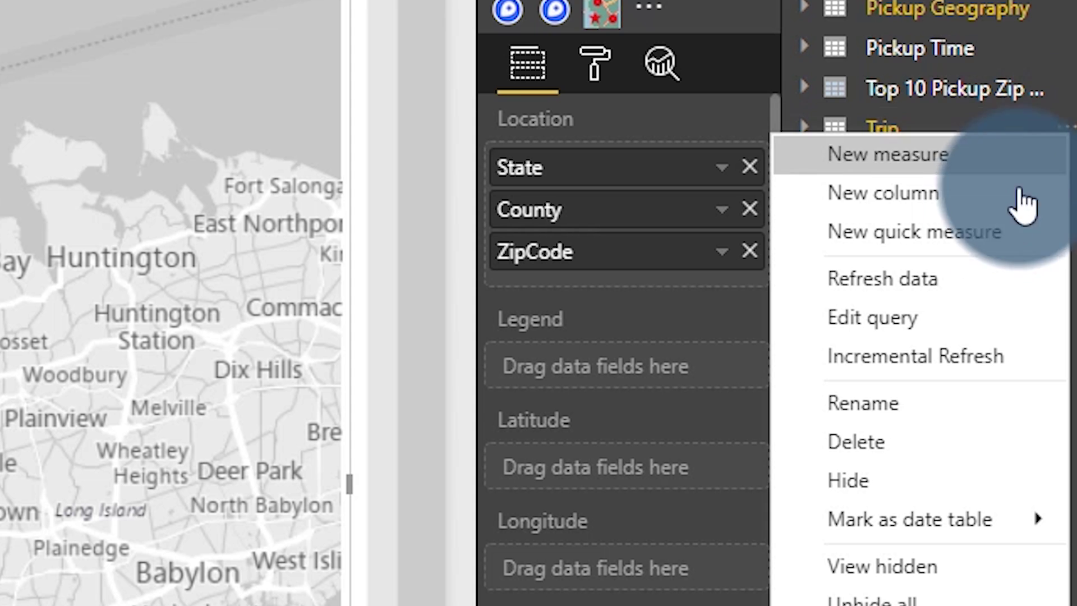
pyautogui.click(931, 364)
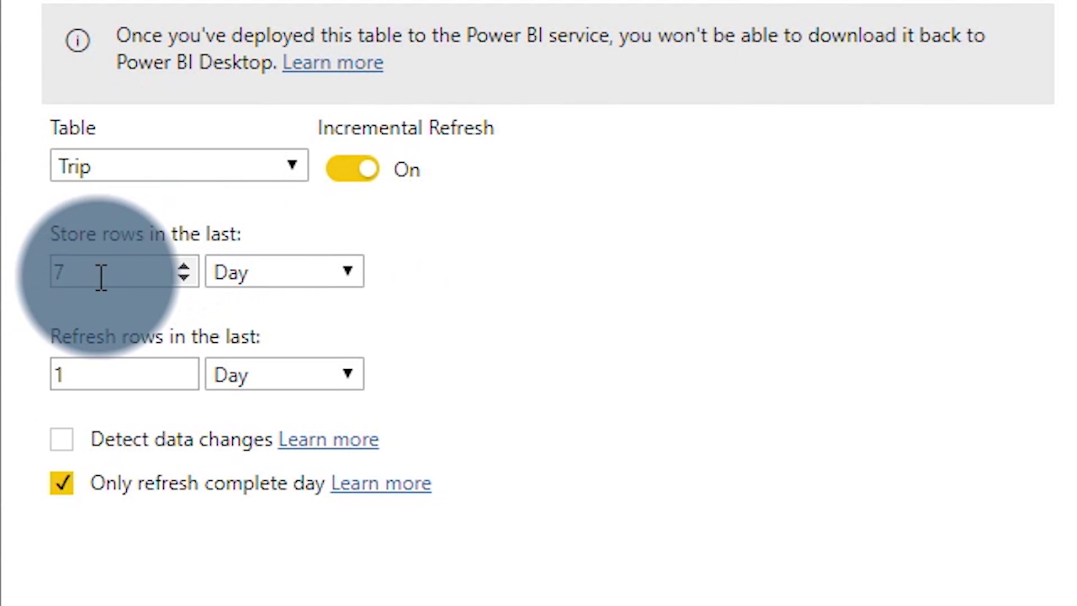
# Store Trip rows for the last 5 years and uncheck Only refresh complete day
pyautogui.click(103, 467)
pyautogui.press('BackSpace')
pyautogui.write('5')
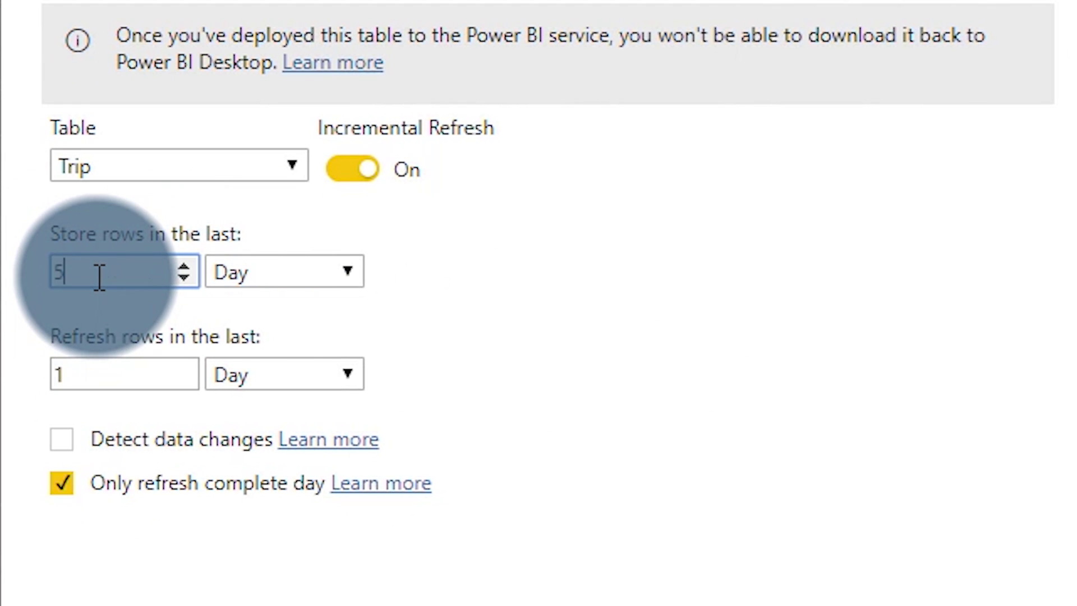
pyautogui.click(290, 279)
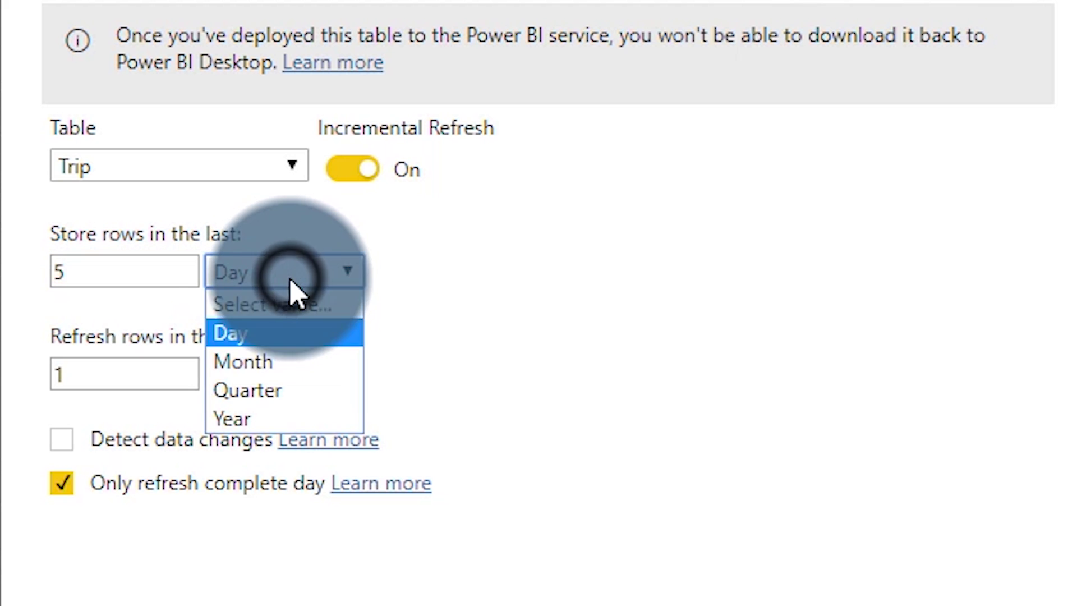
pyautogui.click(260, 422)
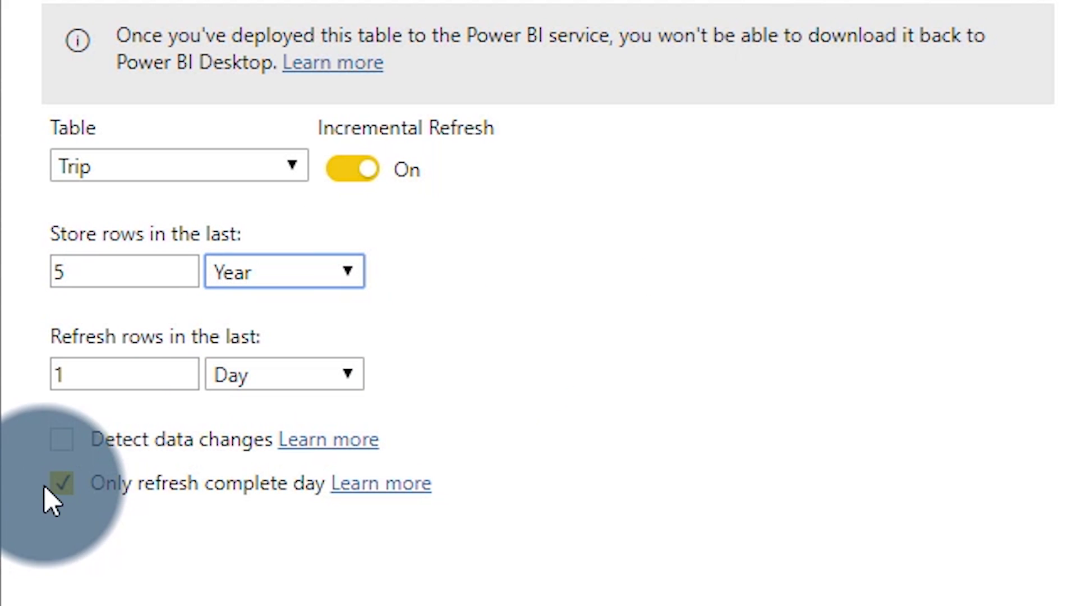
pyautogui.click(74, 488)
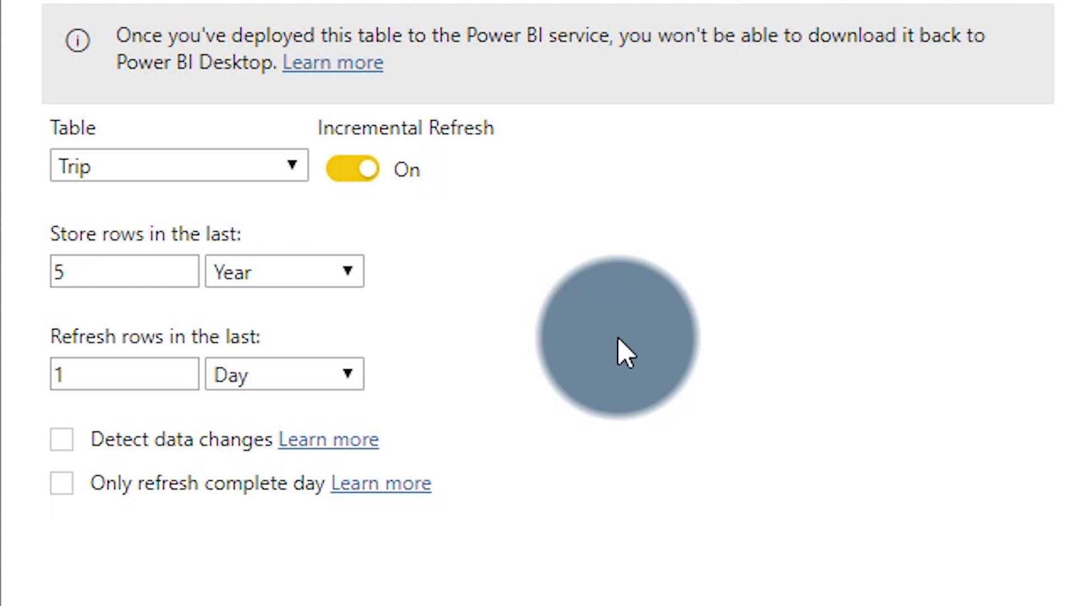
# Refresh the last 10 days and detect data changes using the LastUpdateDate column
pyautogui.click(94, 371)
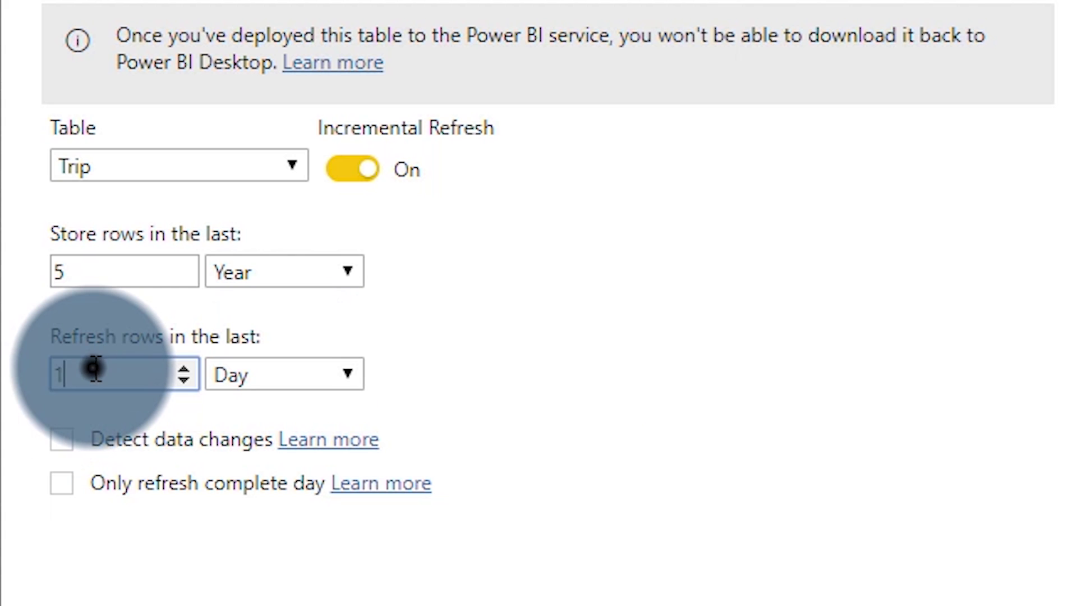
pyautogui.write('0')
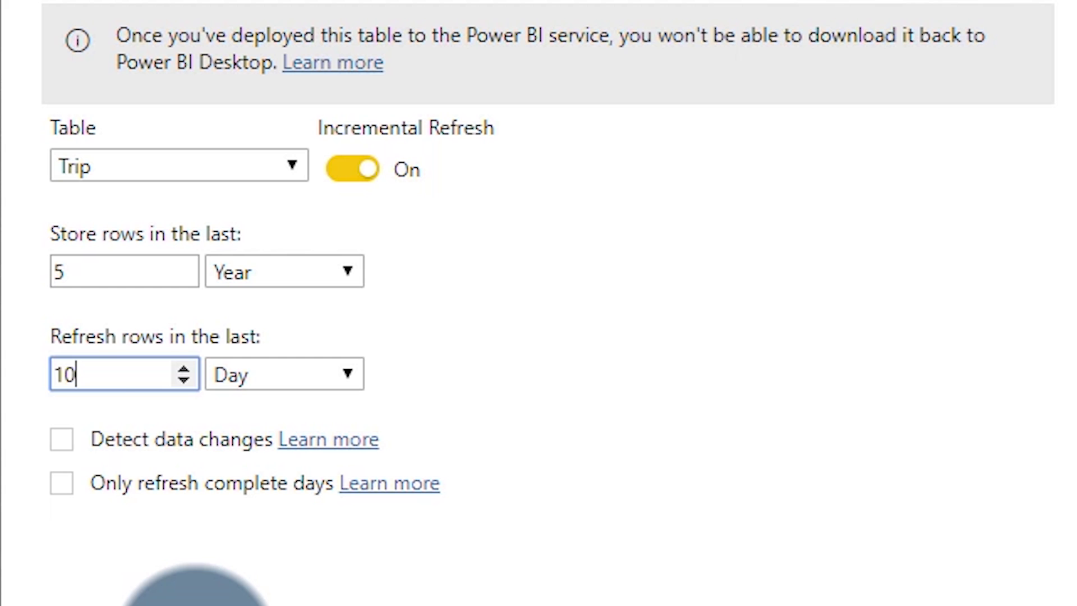
pyautogui.click(58, 440)
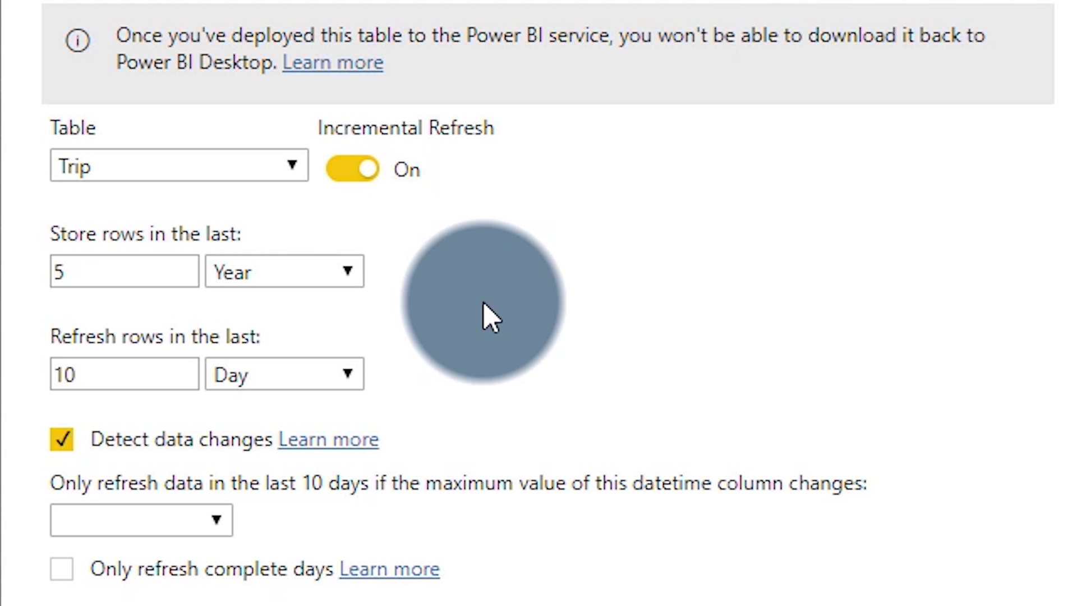
pyautogui.click(215, 520)
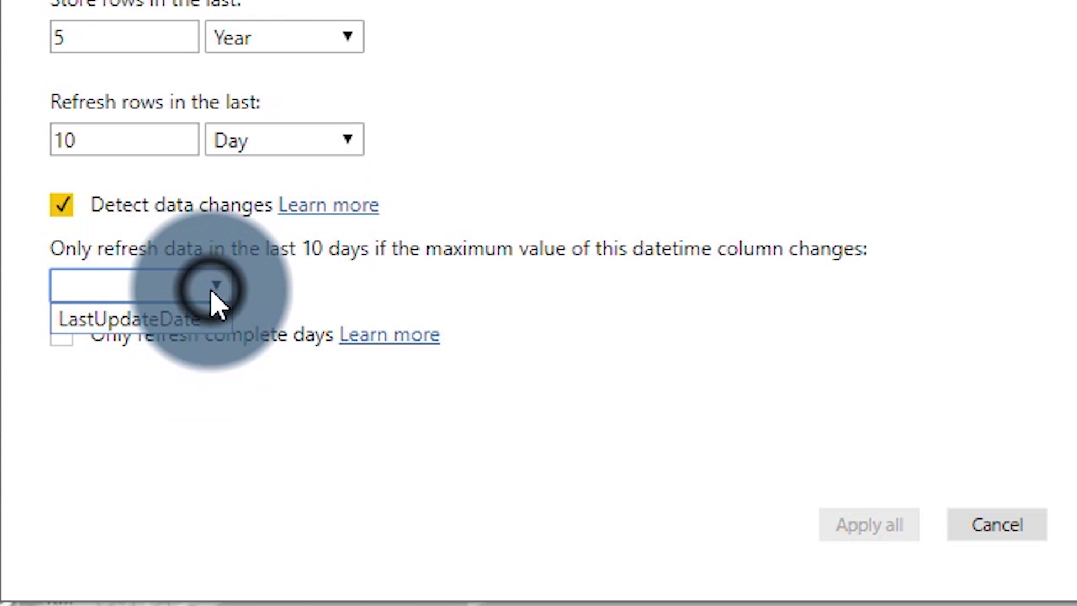
pyautogui.click(189, 320)
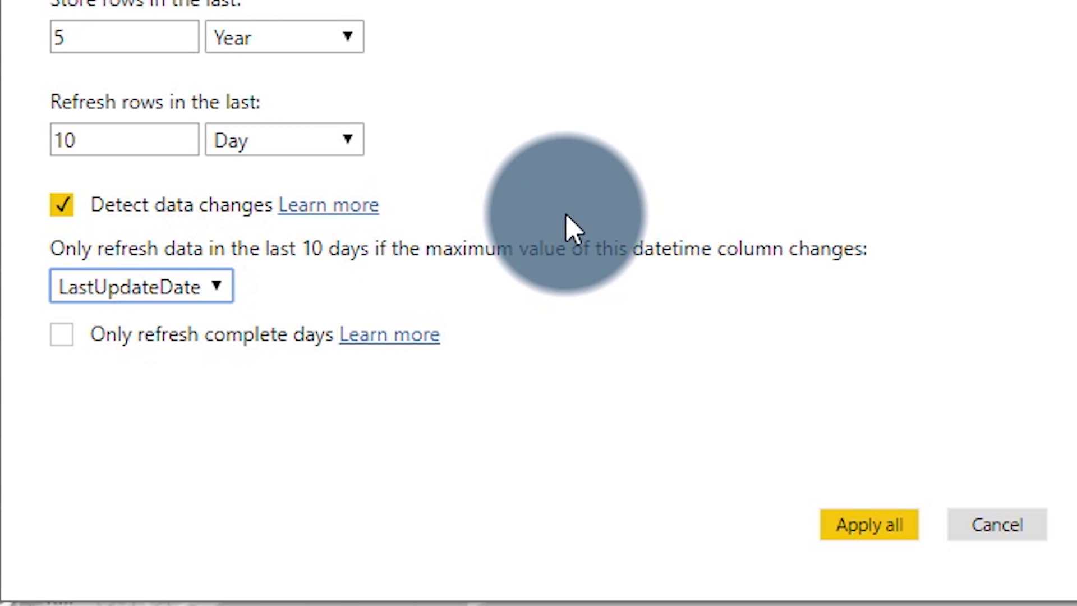